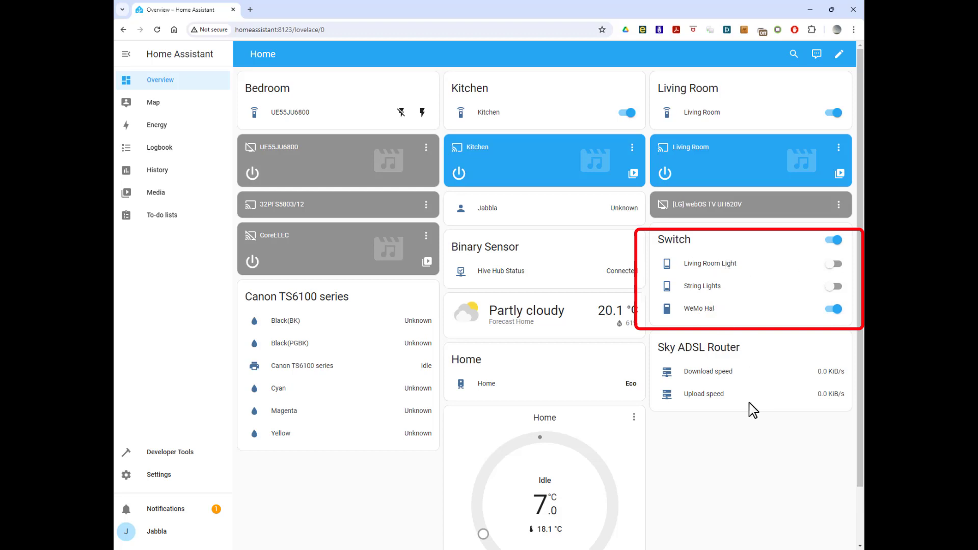
scroll(753, 461, "down", 1)
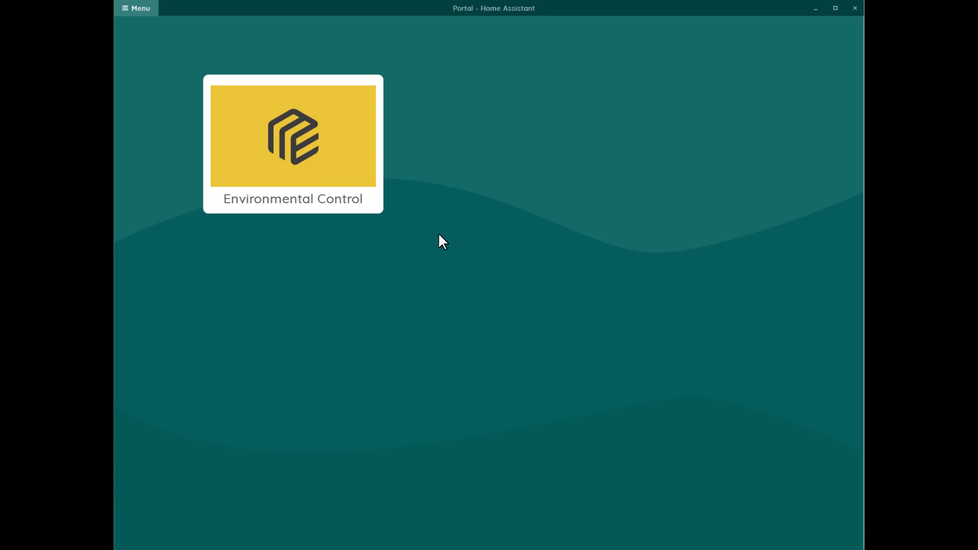
- Open the environmental control configuration in the Mind Express settings and set Use Home Assistant to Yes
left_click(137, 11)
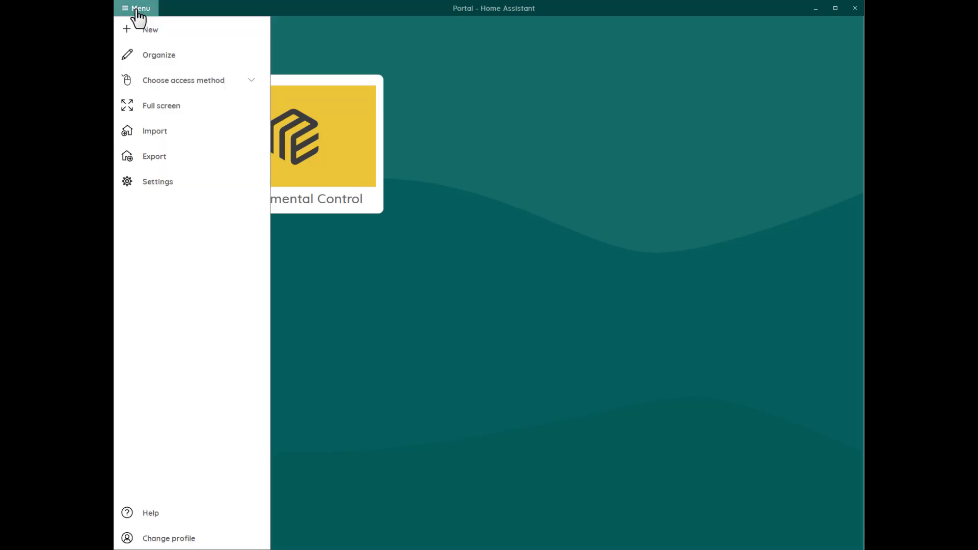
left_click(163, 181)
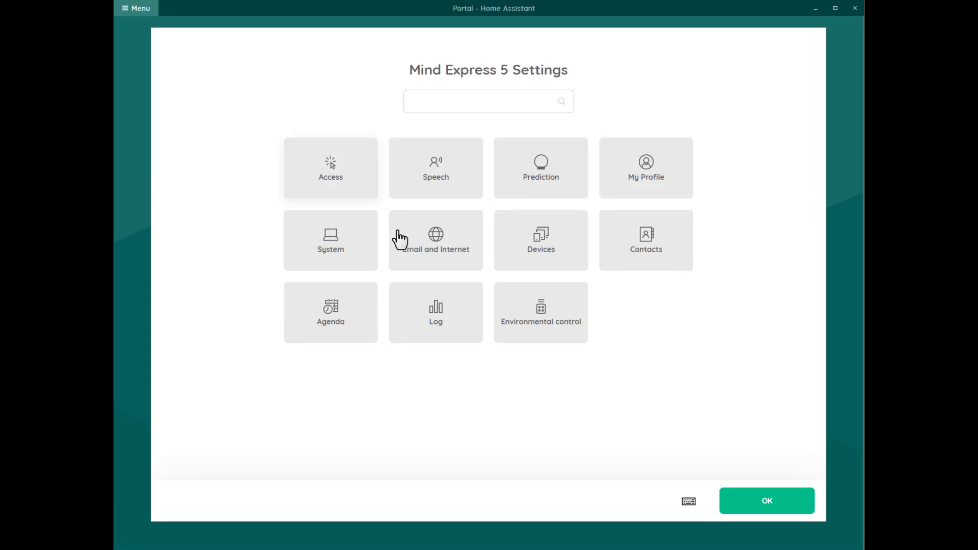
left_click(534, 309)
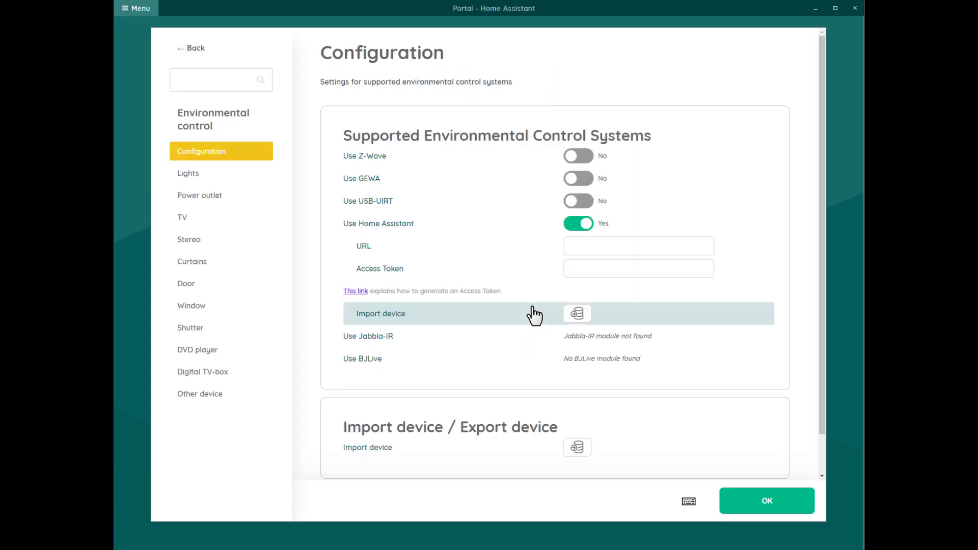
left_click(582, 224)
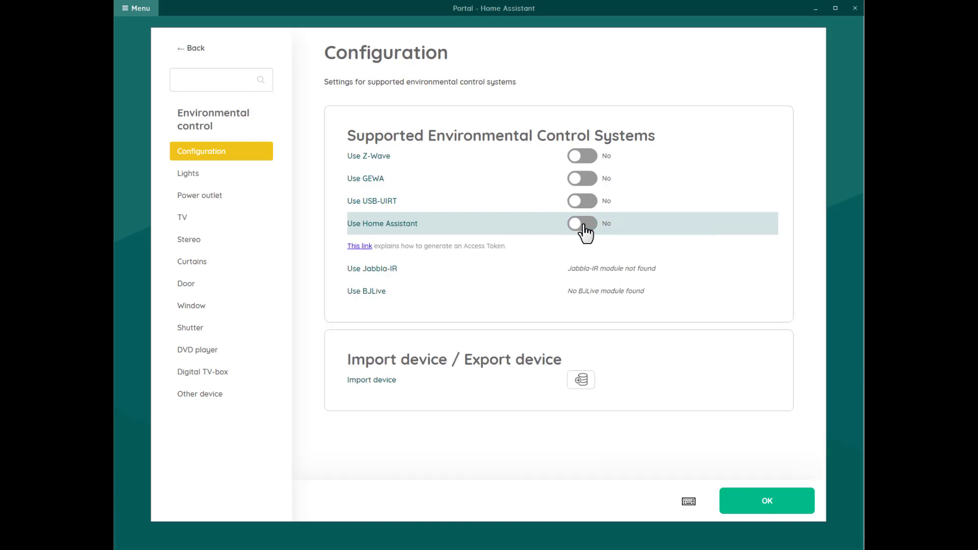
left_click(582, 225)
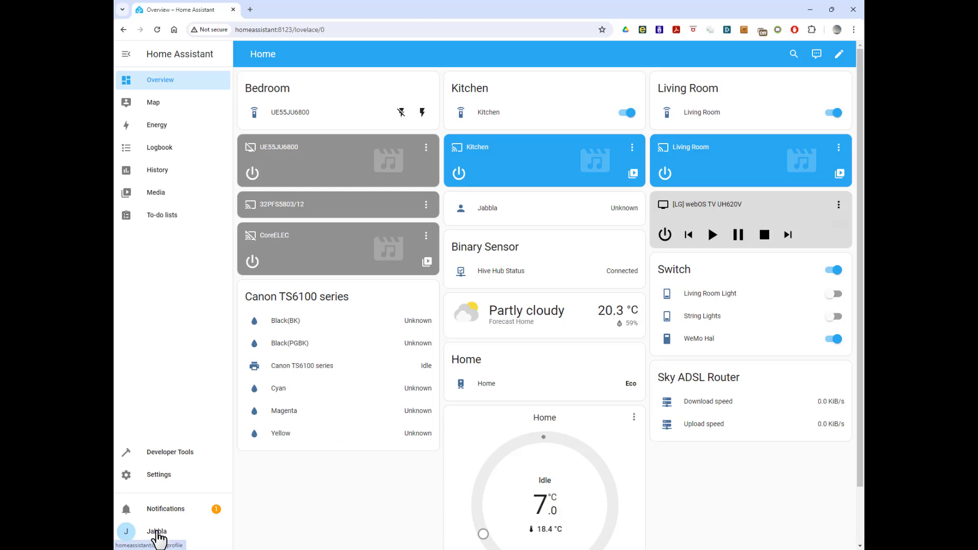
- In Home Assistant, create a long-lived access token named ME5_Jabbla in the profile's security settings and copy the token
left_click(158, 535)
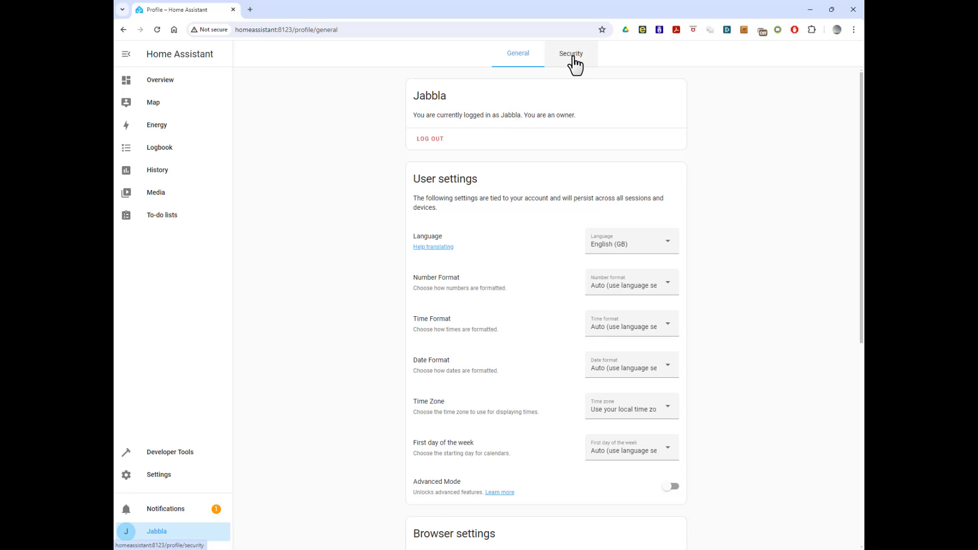
left_click(575, 64)
scroll(599, 297, "down", 1)
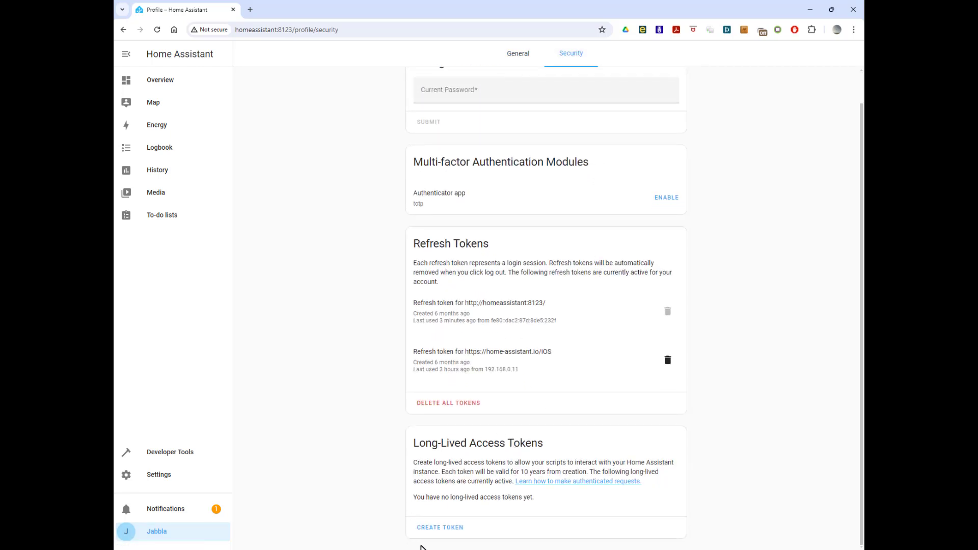
left_click(440, 528)
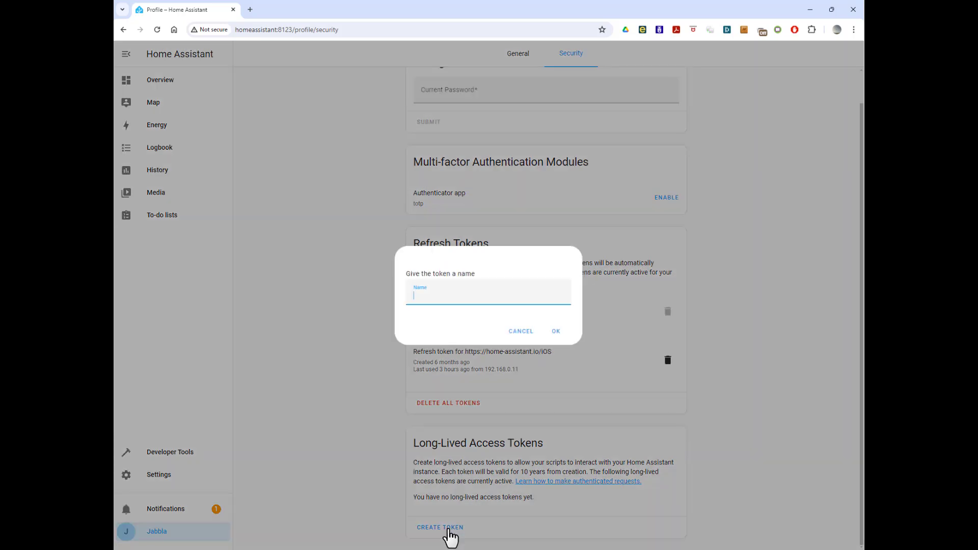
type("ME5_Jabbla")
left_click(556, 332)
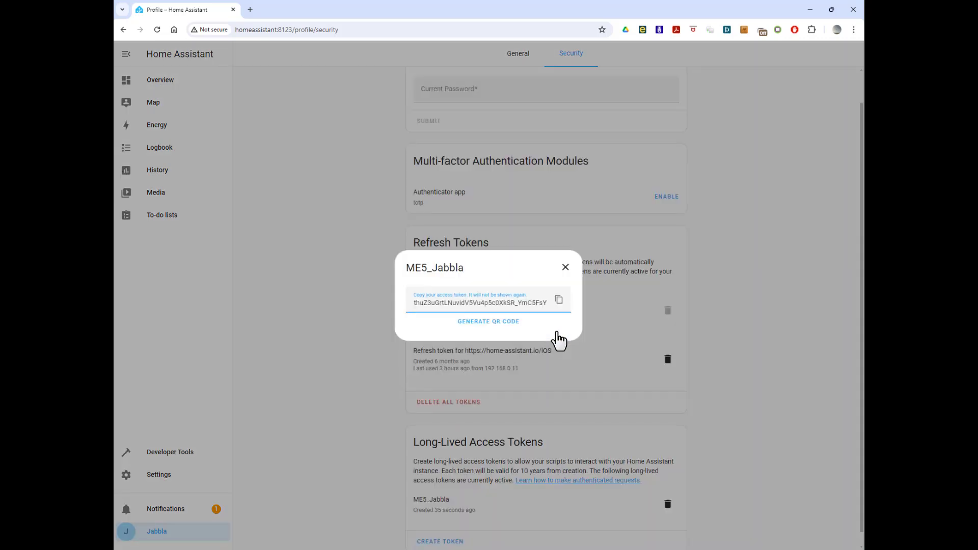
left_click(559, 301)
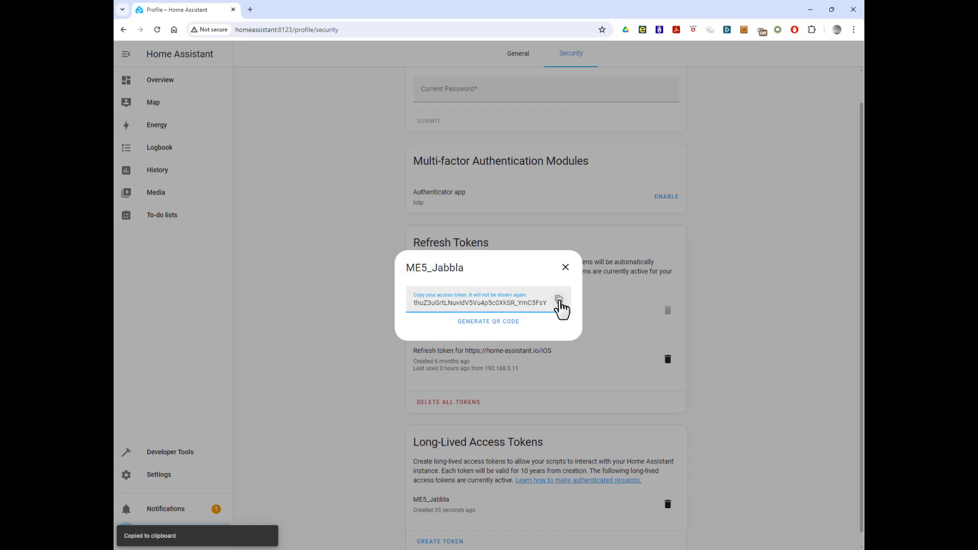
- Switch to Mind Express, paste the Home Assistant access token into the Access Token field and briefly unmask it to check it
left_click(220, 549)
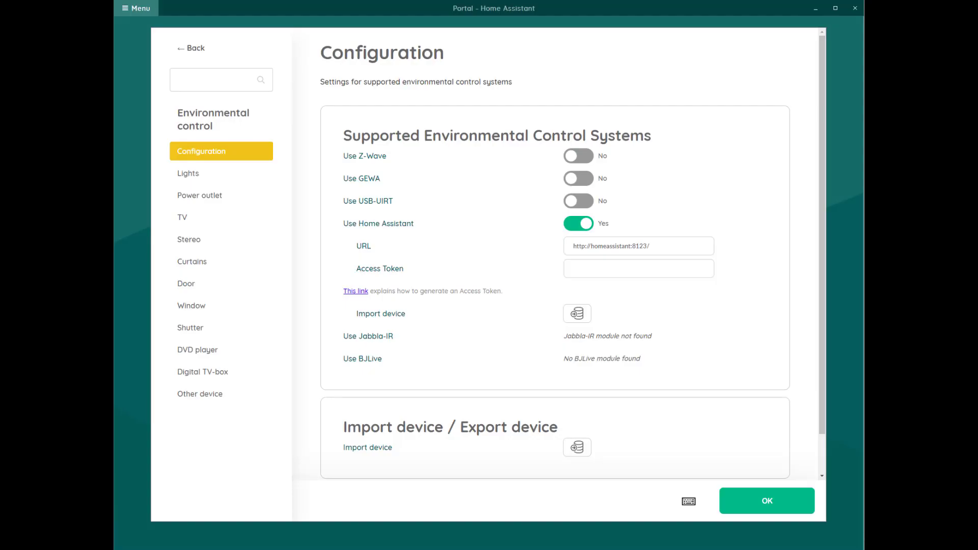
left_click(591, 270)
key("ctrl+v")
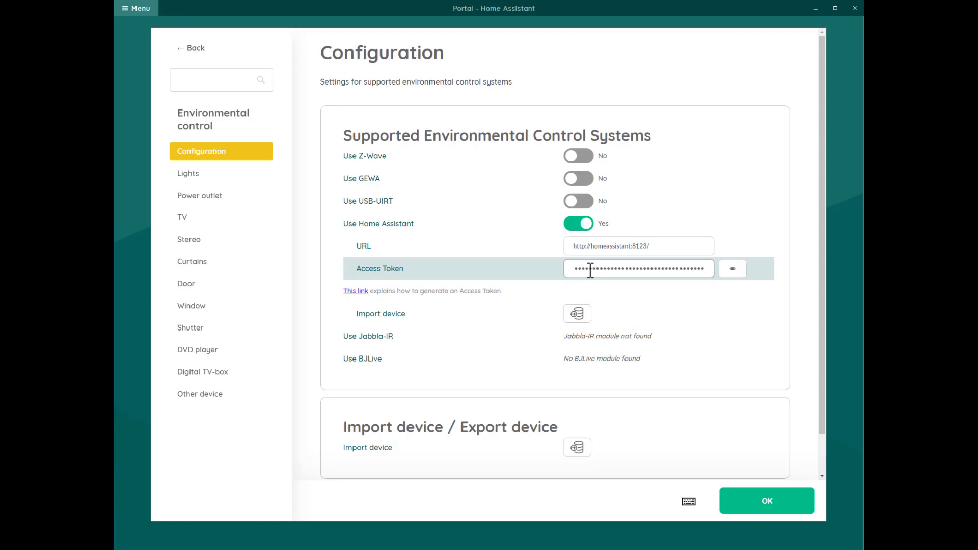
left_click(732, 270)
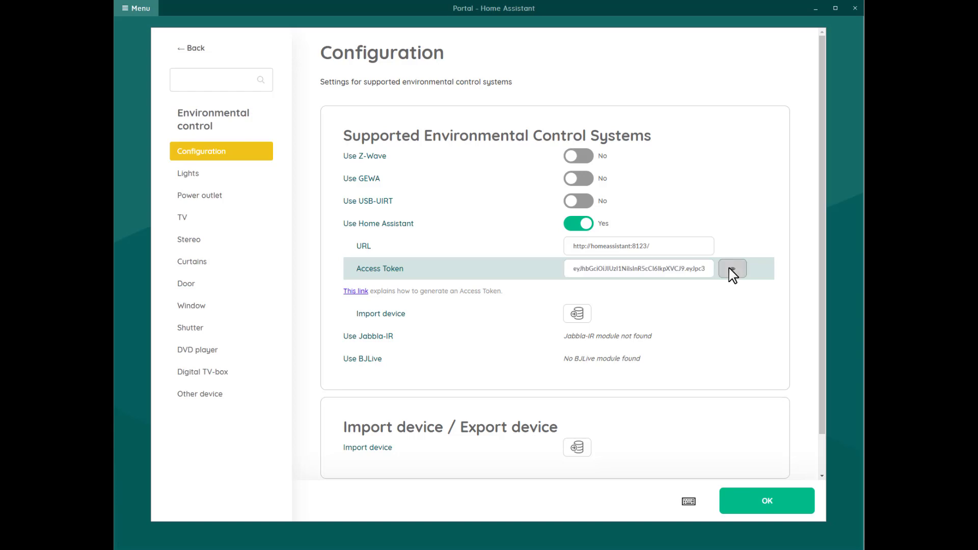
left_click(730, 269)
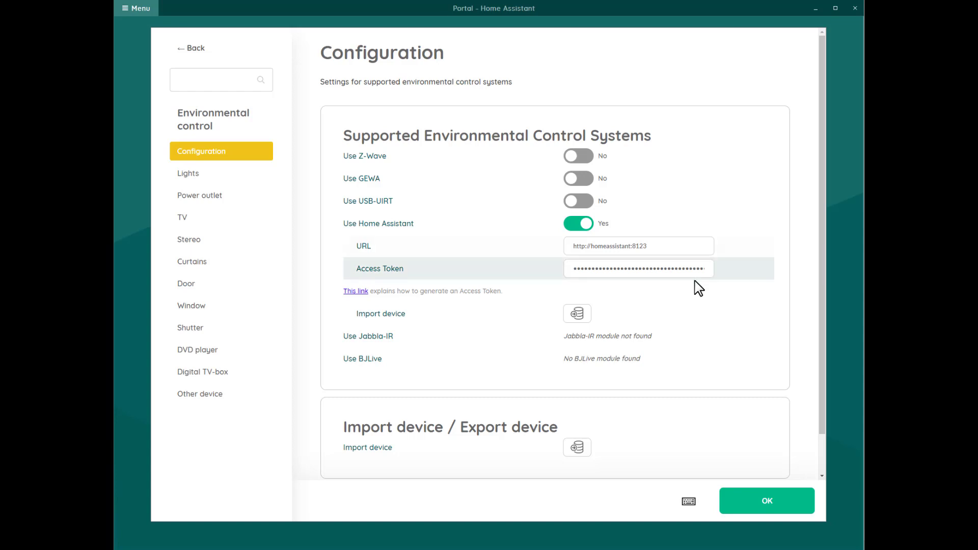
- Import the Home Assistant devices [LG] webOS TV UH620V and String Lights
left_click(580, 316)
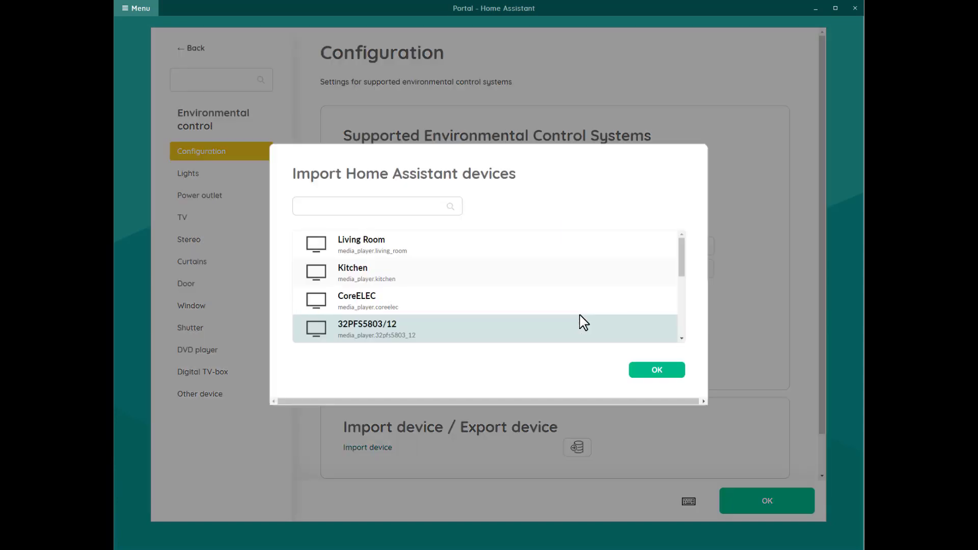
left_click_drag(682, 264, 682, 290)
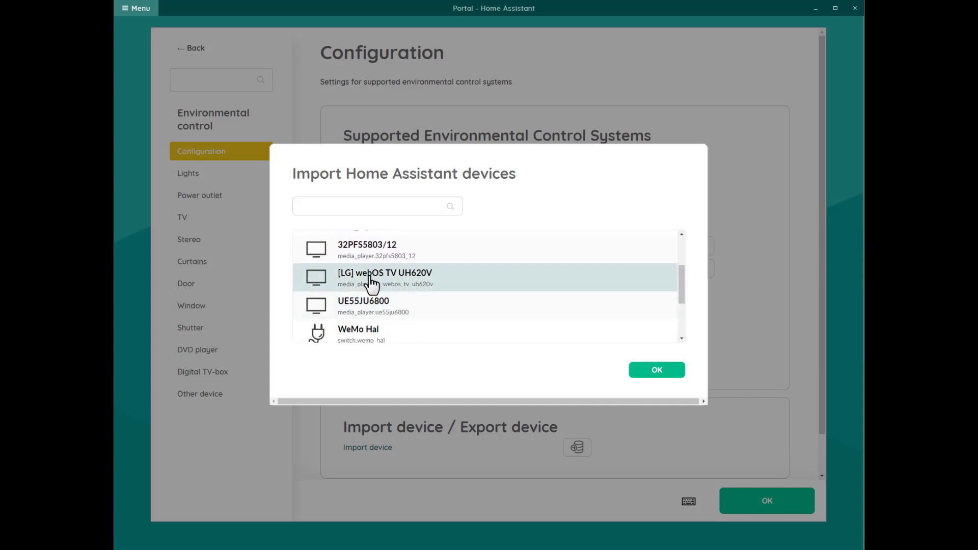
mouse_move(371, 283)
left_click(482, 277)
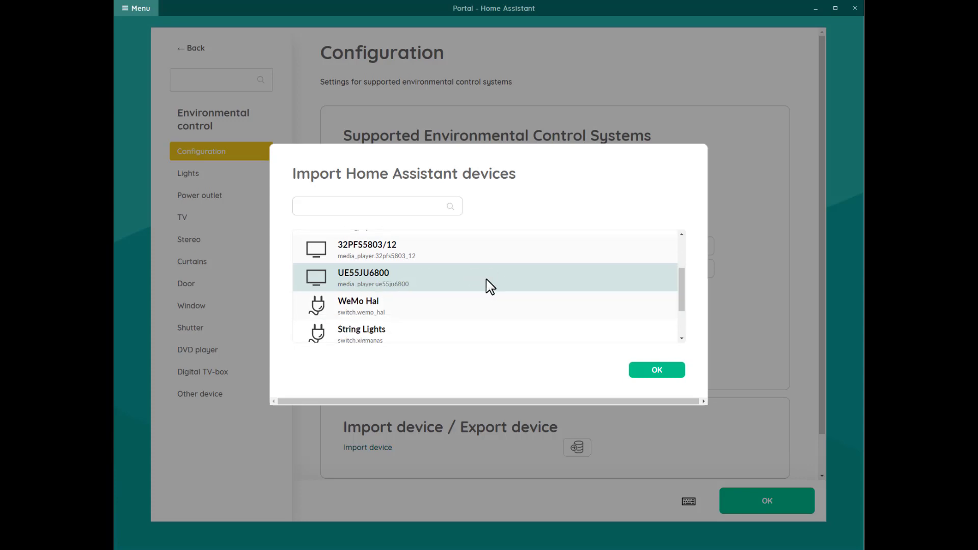
scroll(478, 319, "down", 1)
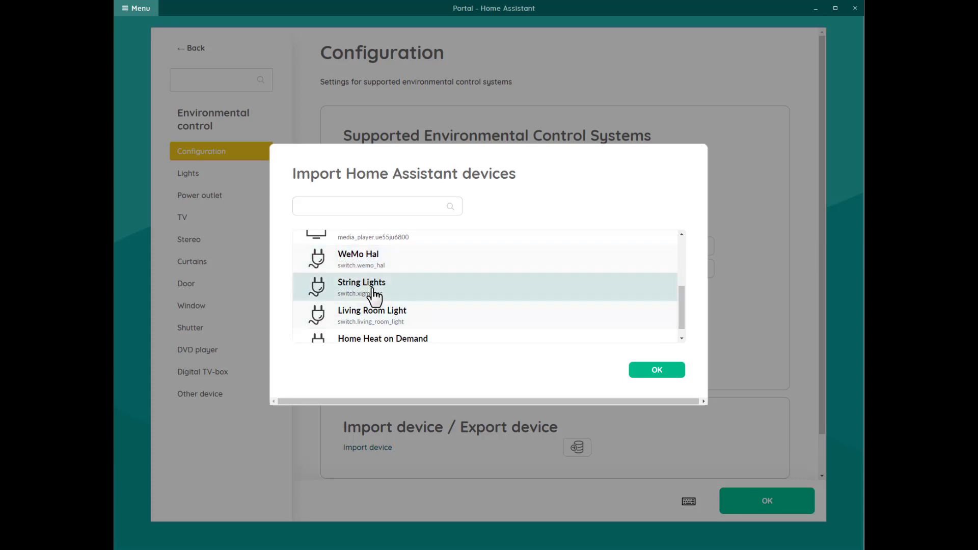
mouse_move(375, 295)
left_click(482, 287)
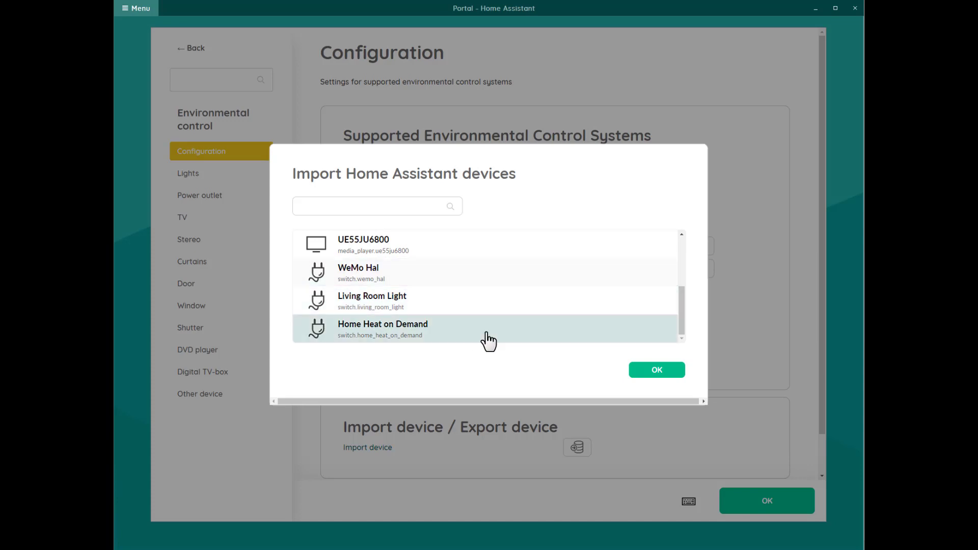
left_click(659, 372)
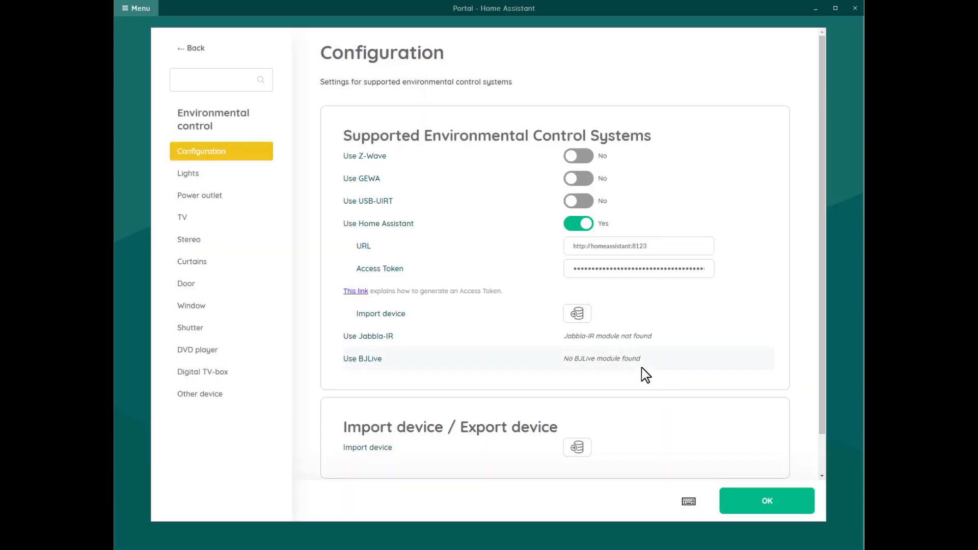
- Open the imported LG webOS TV entry and examine its list of active commands
left_click(202, 220)
mouse_move(437, 197)
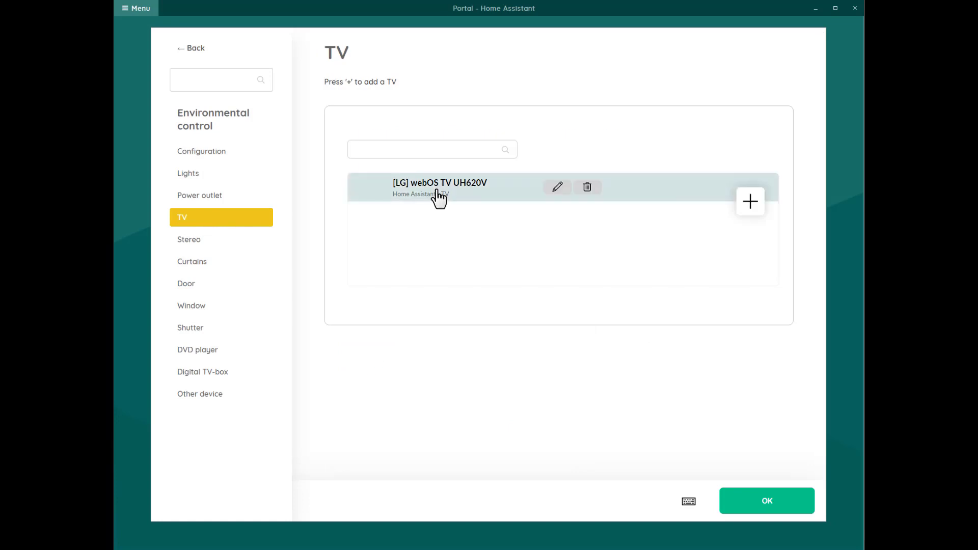
left_click(556, 189)
scroll(342, 283, "down", 5)
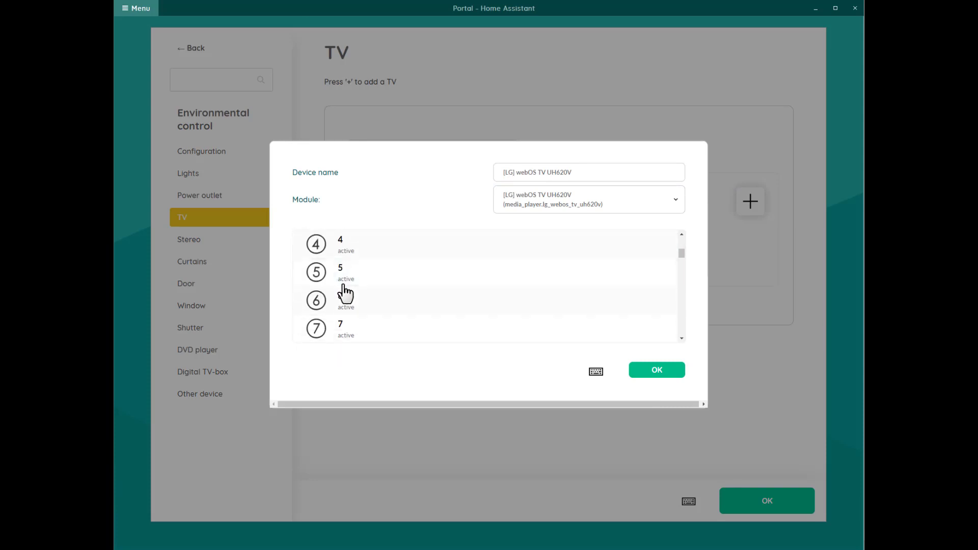
scroll(341, 288, "down", 10)
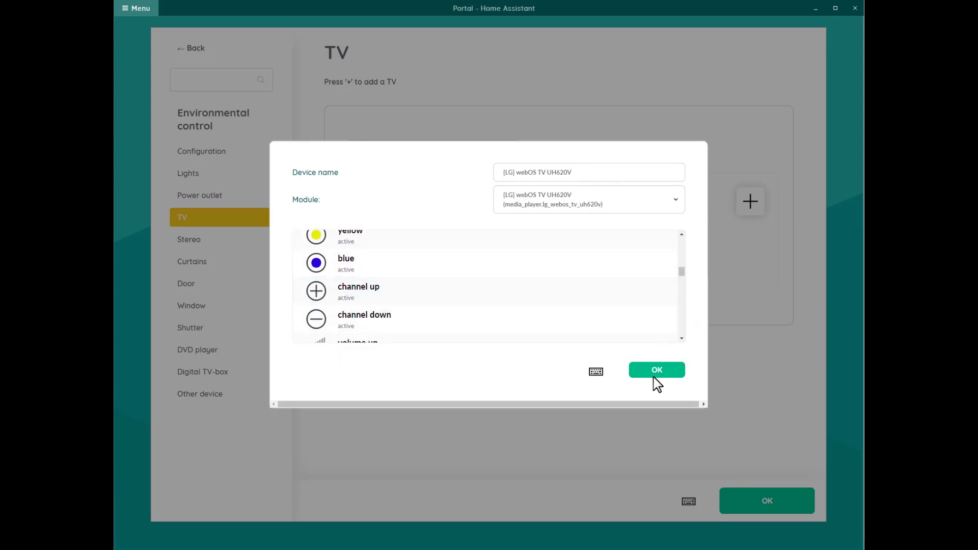
left_click(652, 369)
- Check the imported power outlet devices and save the environmental control settings
left_click(212, 197)
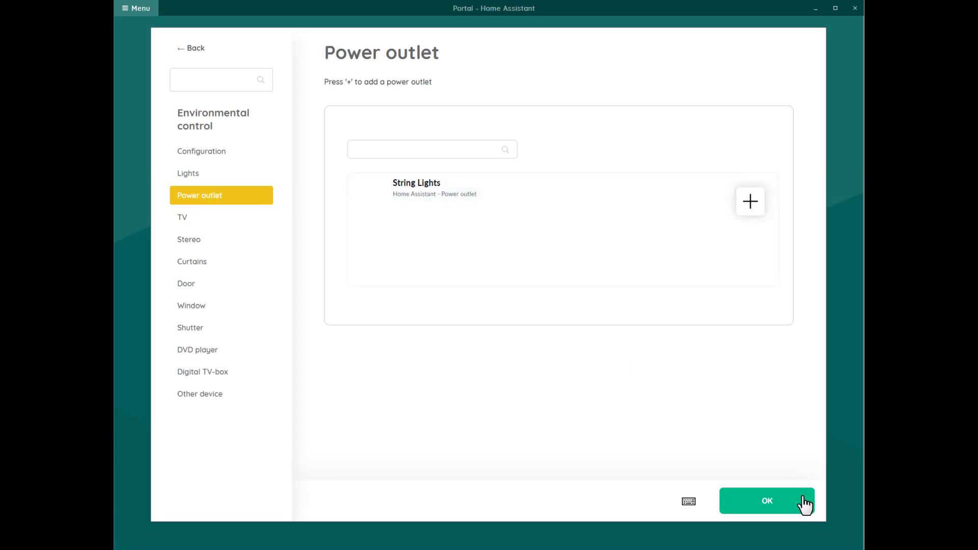
left_click(765, 500)
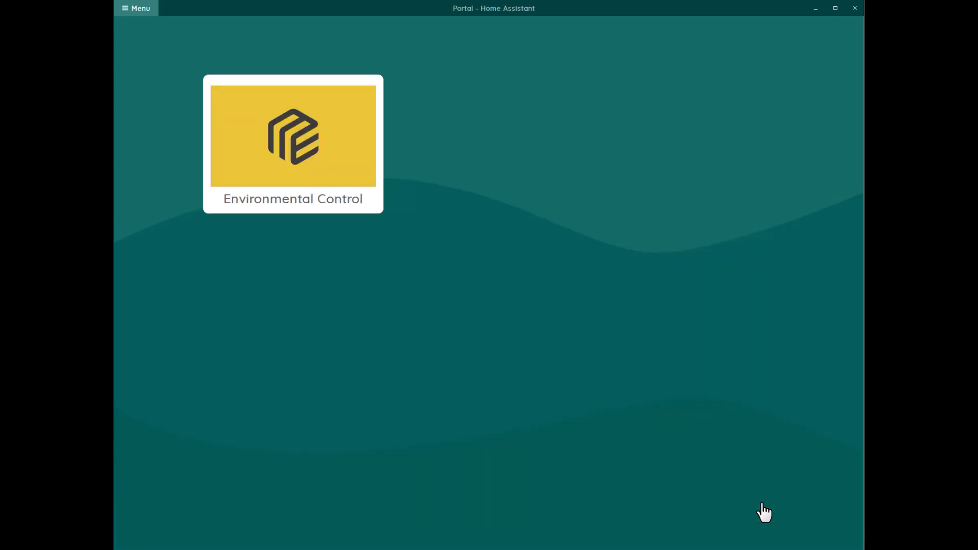
- Open the Television page of the Environmental Control page set in edit mode and inspect the actions on the Power and CH + cells
left_click(297, 148)
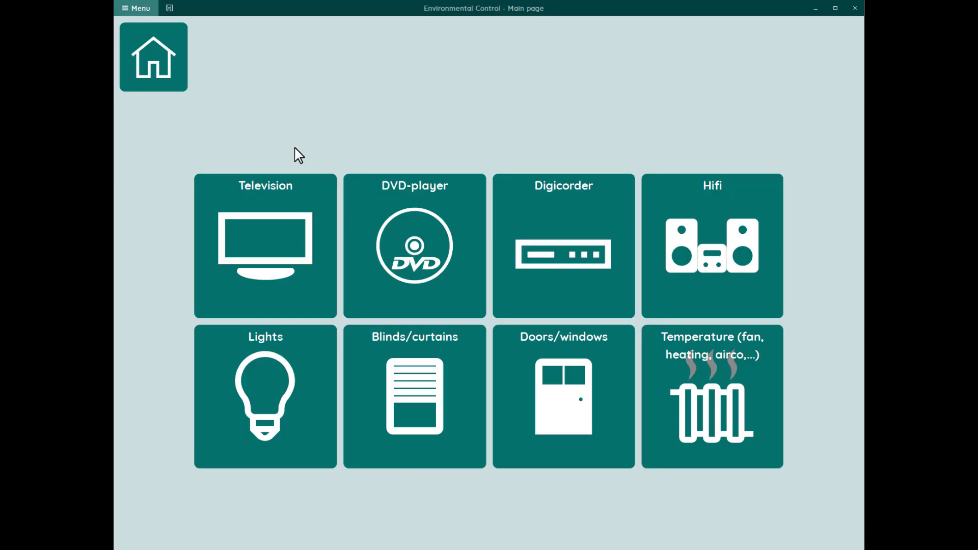
left_click(288, 240)
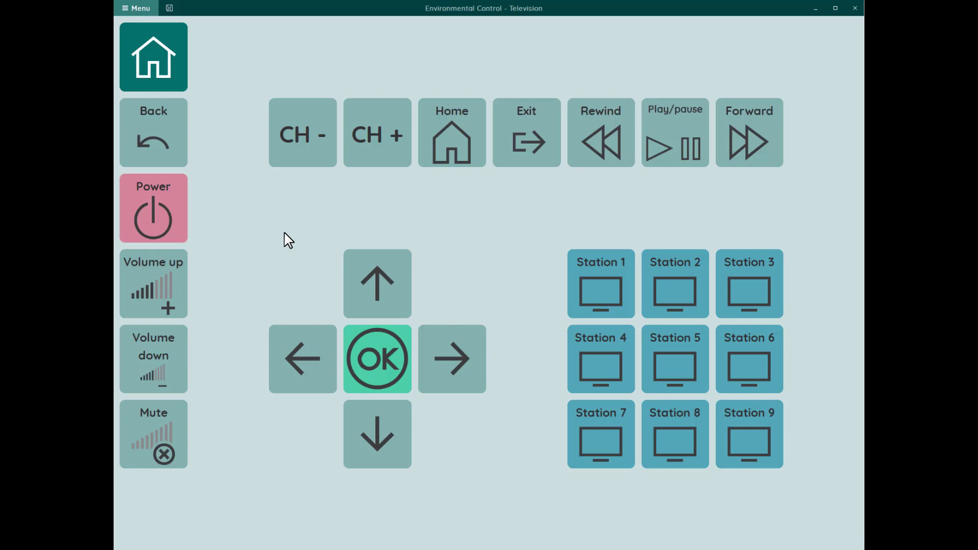
left_click(134, 8)
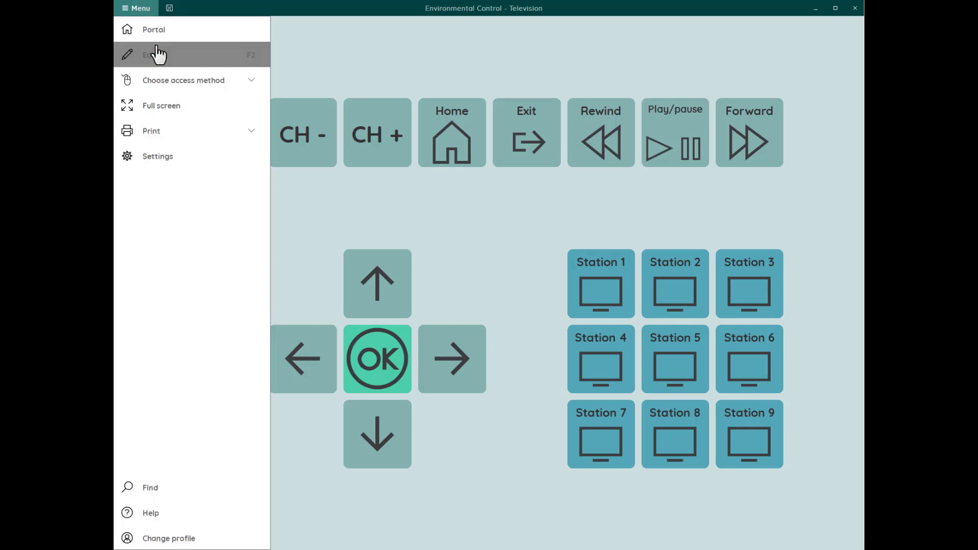
left_click(158, 54)
left_click(149, 222)
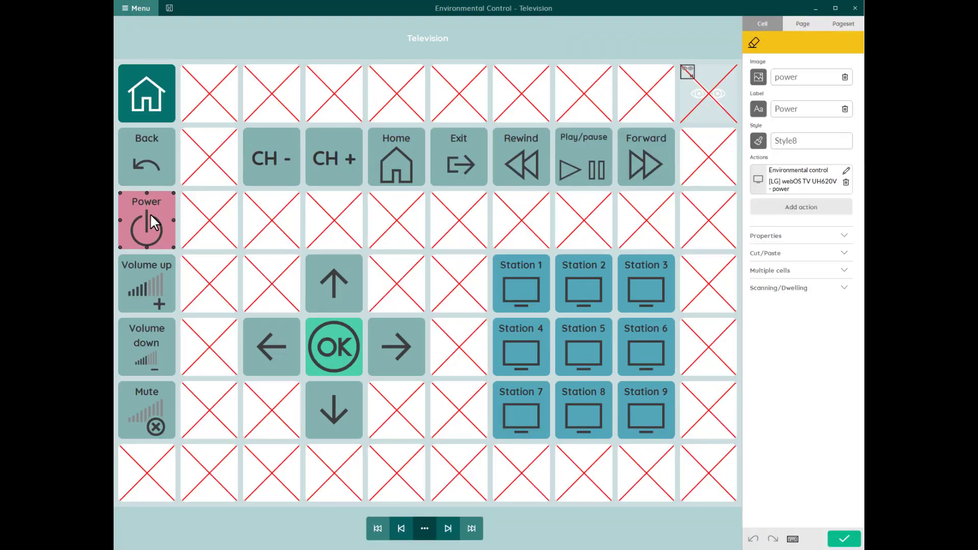
left_click(326, 165)
left_click(134, 16)
left_click(140, 30)
- Return to the main page of the Environmental Control page set and open its Lights page in edit mode
left_click(158, 134)
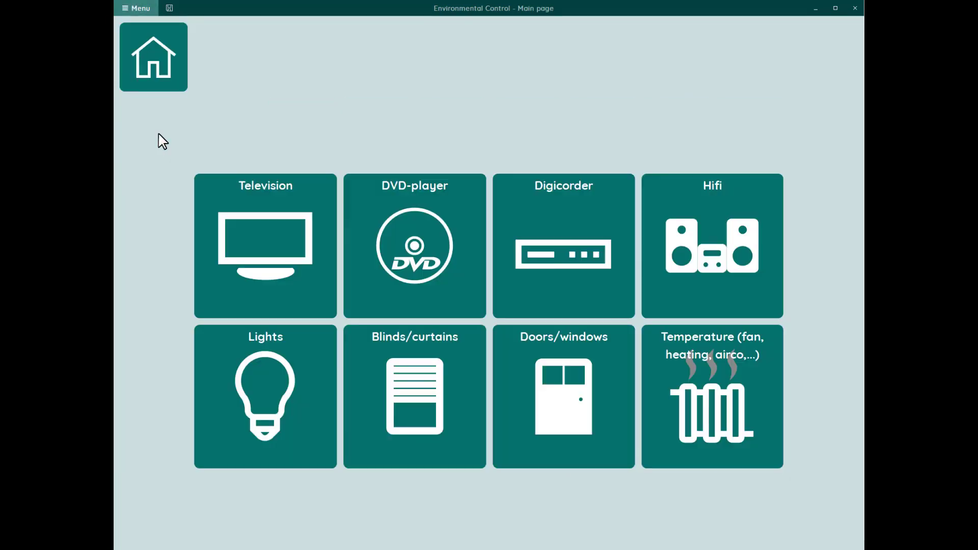
left_click(246, 369)
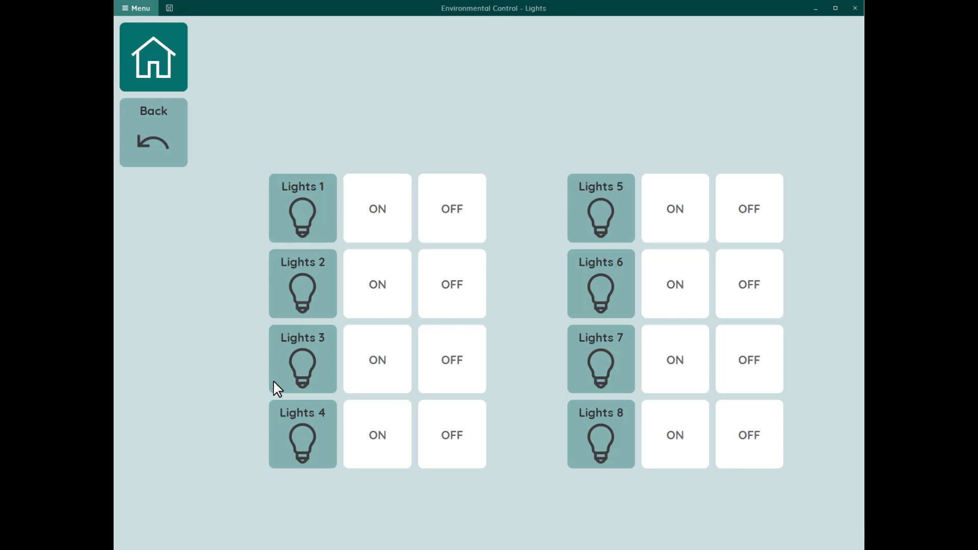
key("ctrl+e")
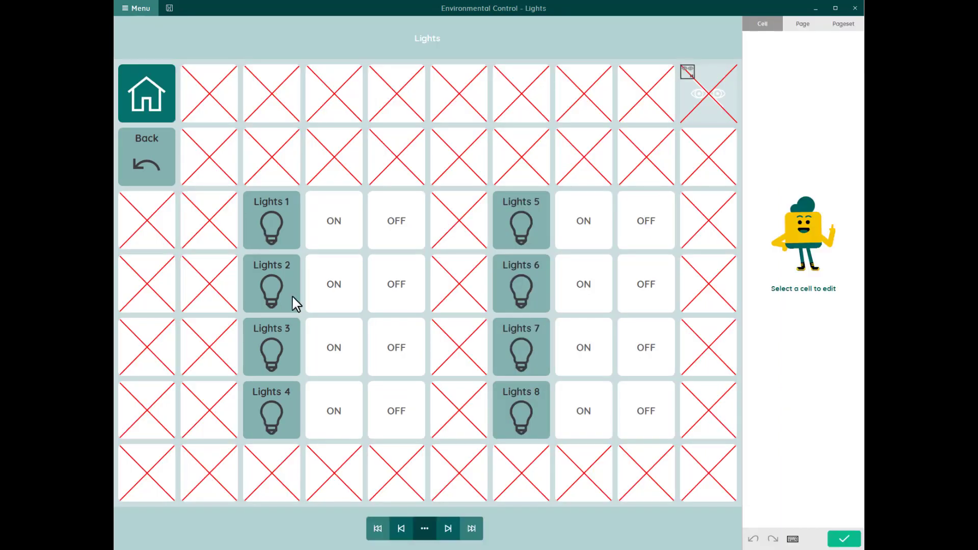
- Add a Control power outlet action from the environmental control actions to the ON cell of Lights 1
left_click(337, 229)
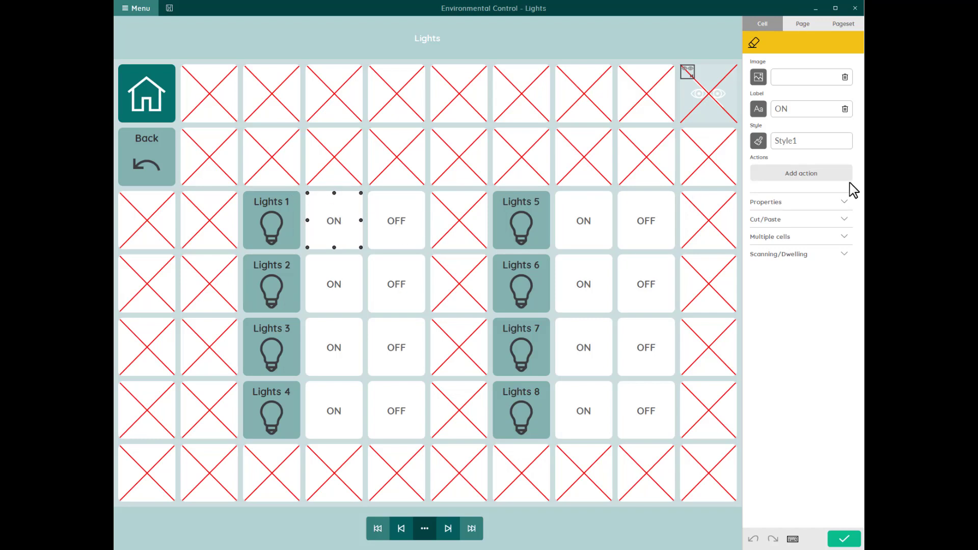
left_click(796, 174)
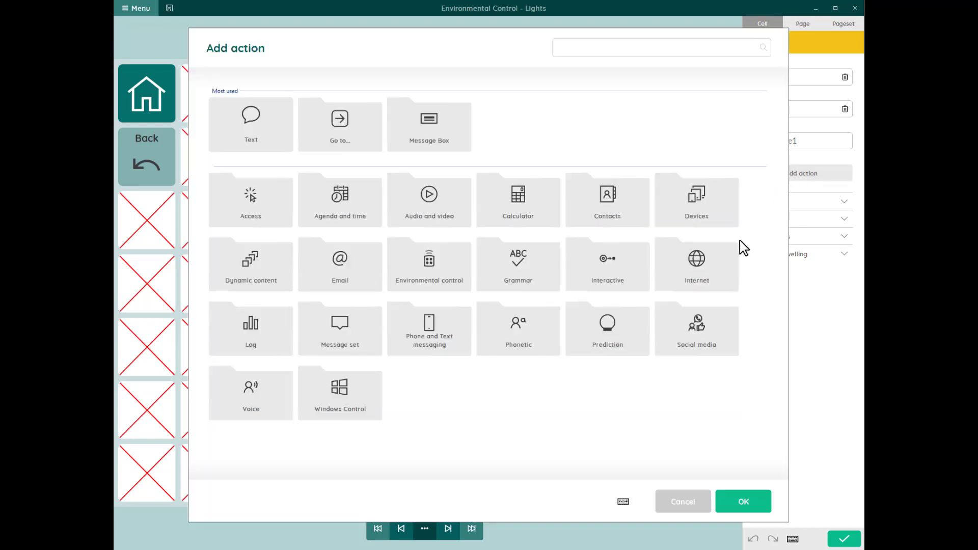
left_click(434, 282)
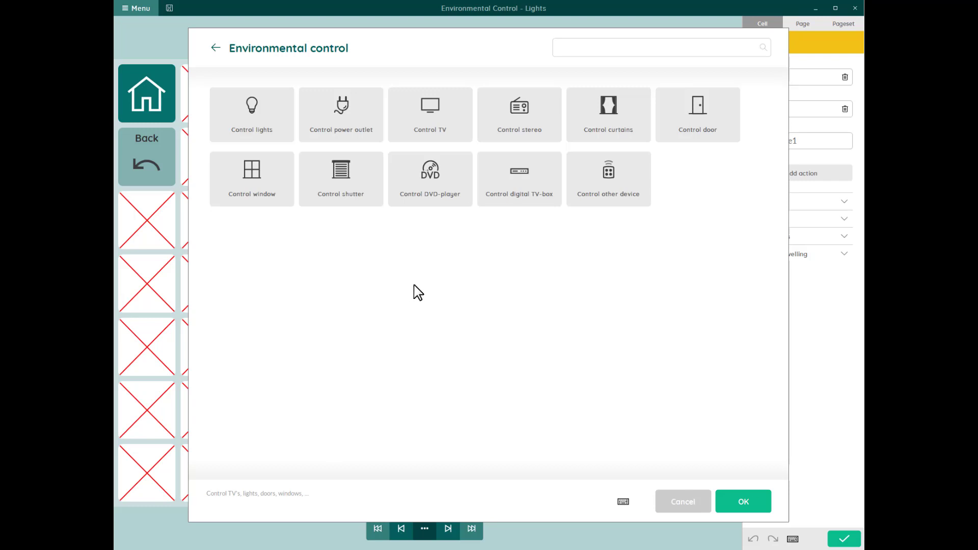
left_click(337, 110)
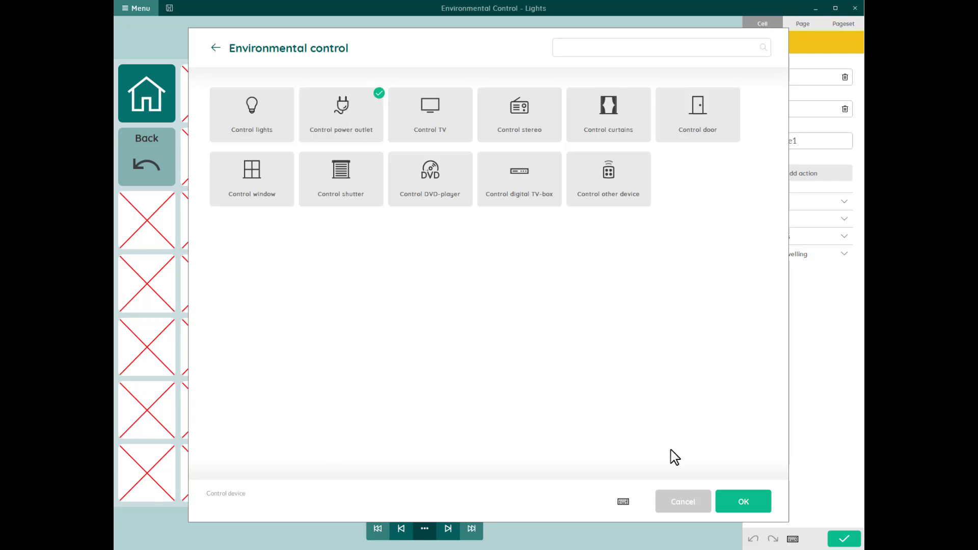
left_click(751, 501)
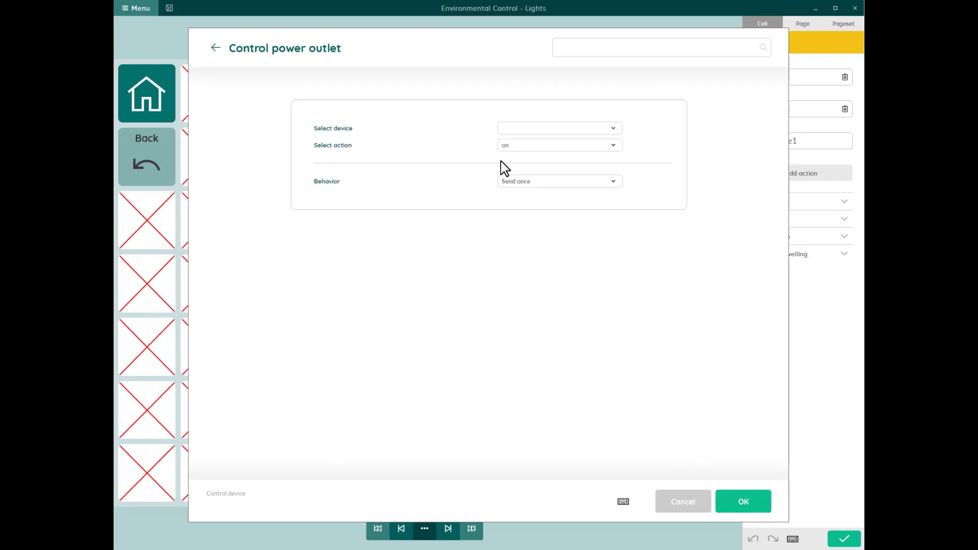
- Set the power outlet action to device String Lights, action on and behavior Send once, and confirm it
left_click(513, 131)
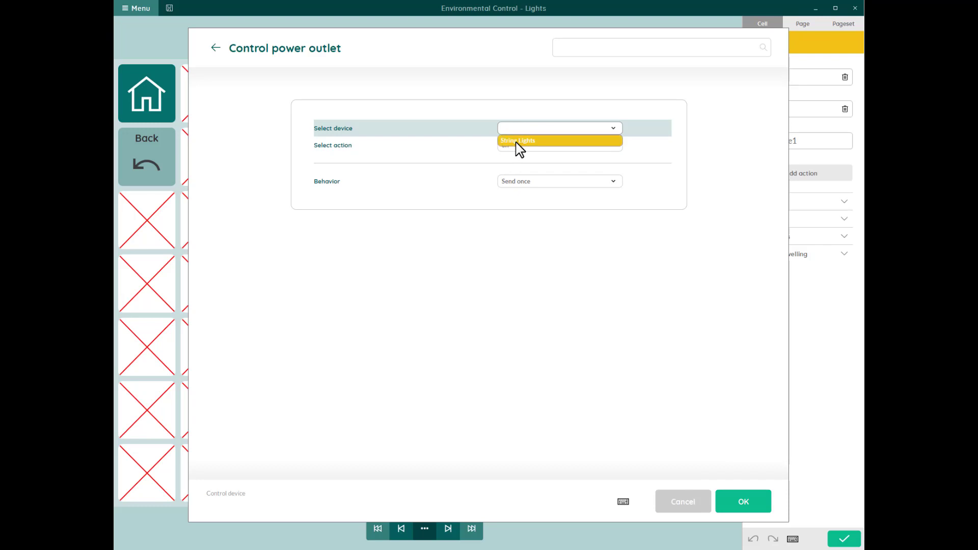
left_click(517, 141)
left_click(557, 145)
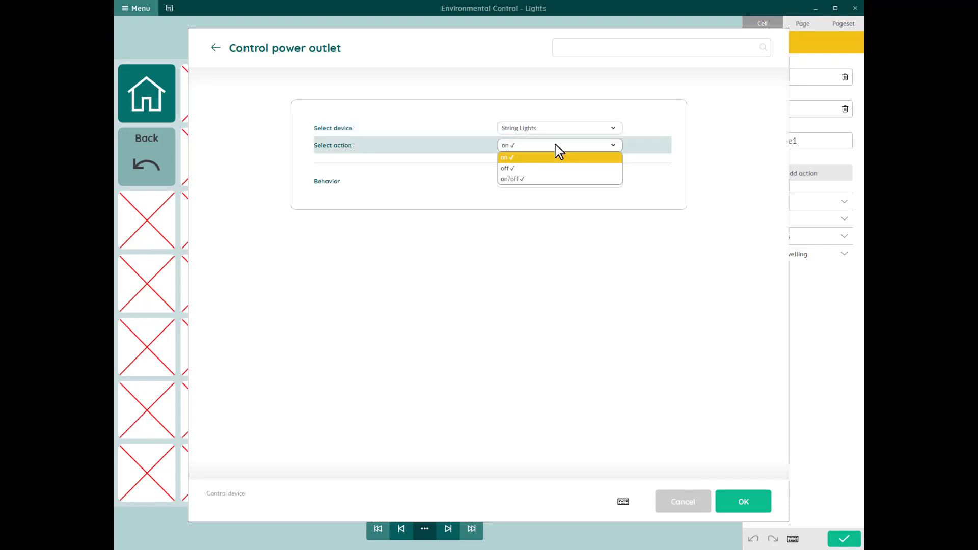
left_click(556, 145)
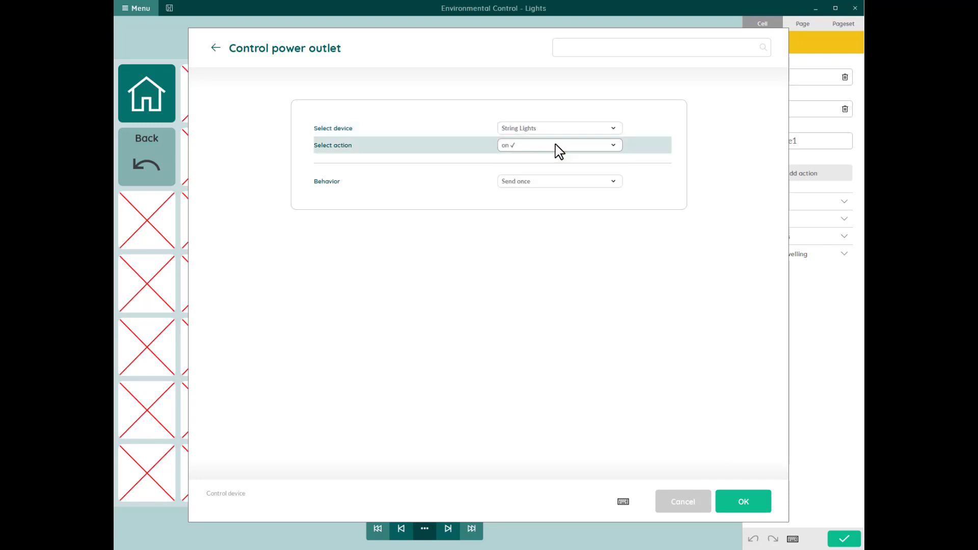
left_click(553, 183)
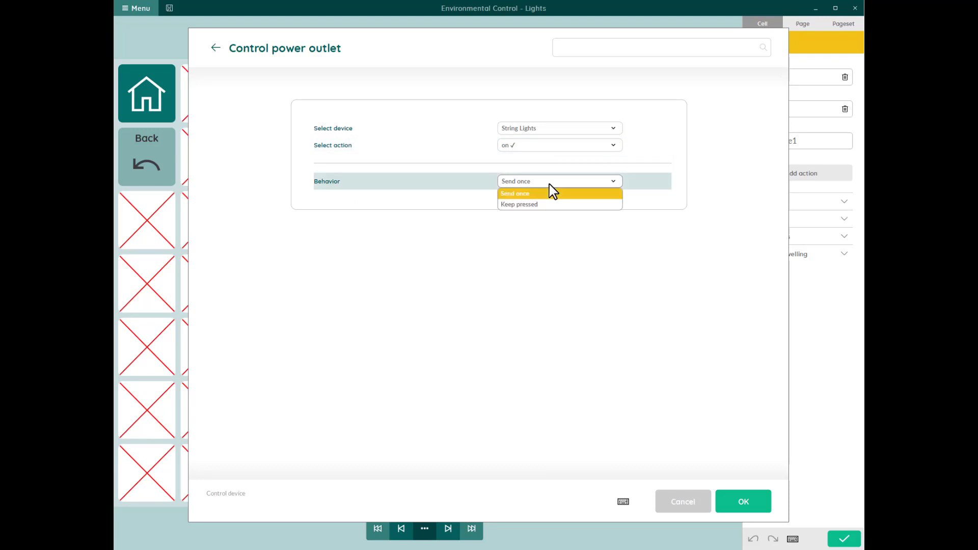
left_click(550, 186)
left_click(549, 184)
left_click(550, 184)
left_click(747, 503)
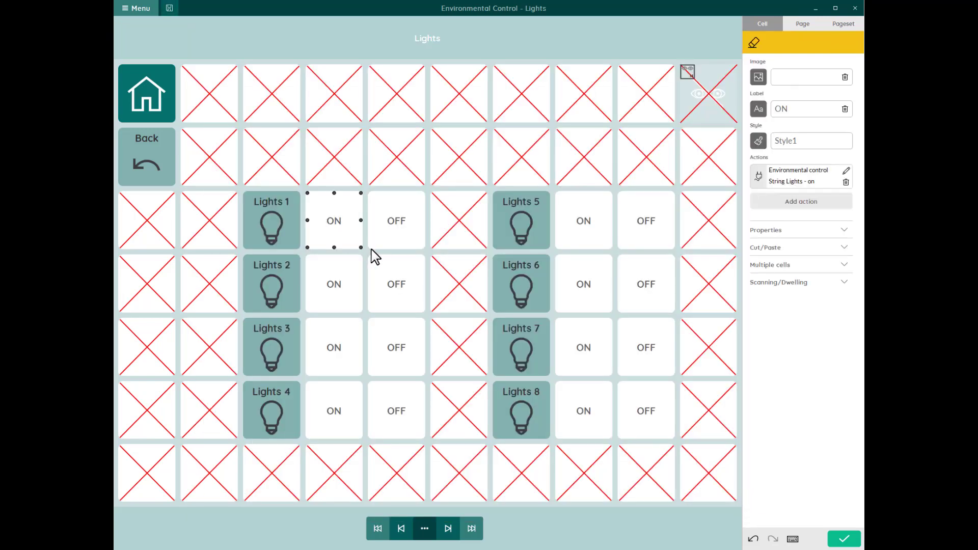
- Give the OFF cell of Lights 1 a Control power outlet action that sends off to String Lights, and finish editing the page
left_click(391, 233)
left_click(782, 176)
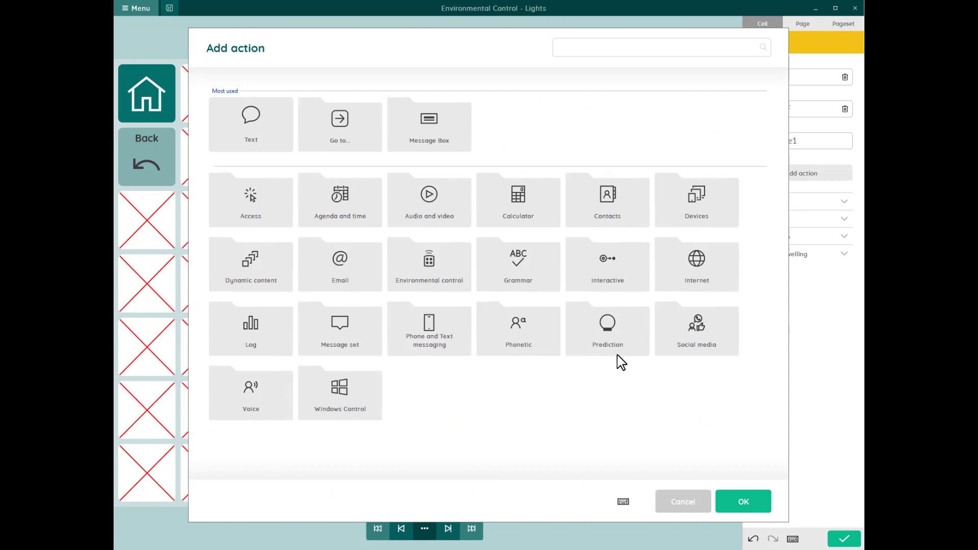
left_click(433, 269)
left_click(342, 123)
left_click(734, 510)
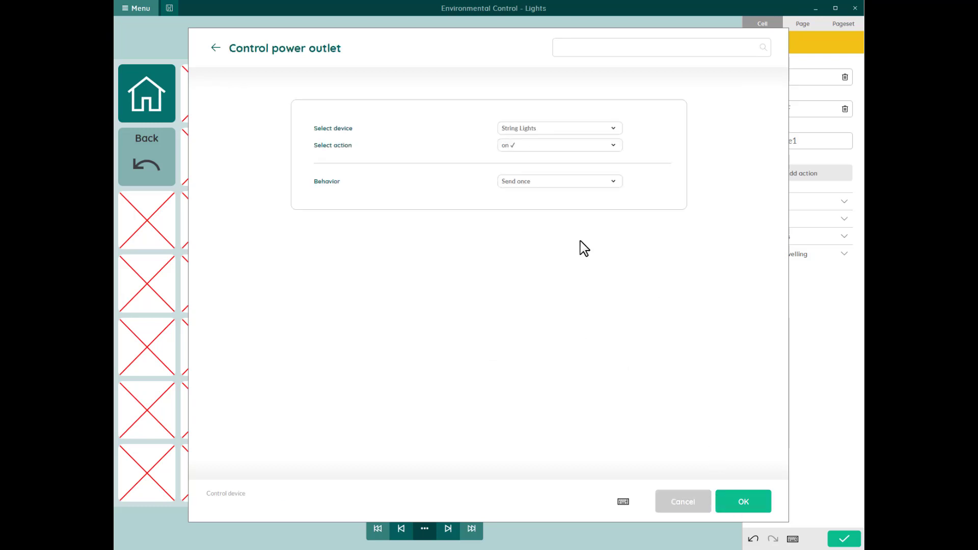
left_click(545, 148)
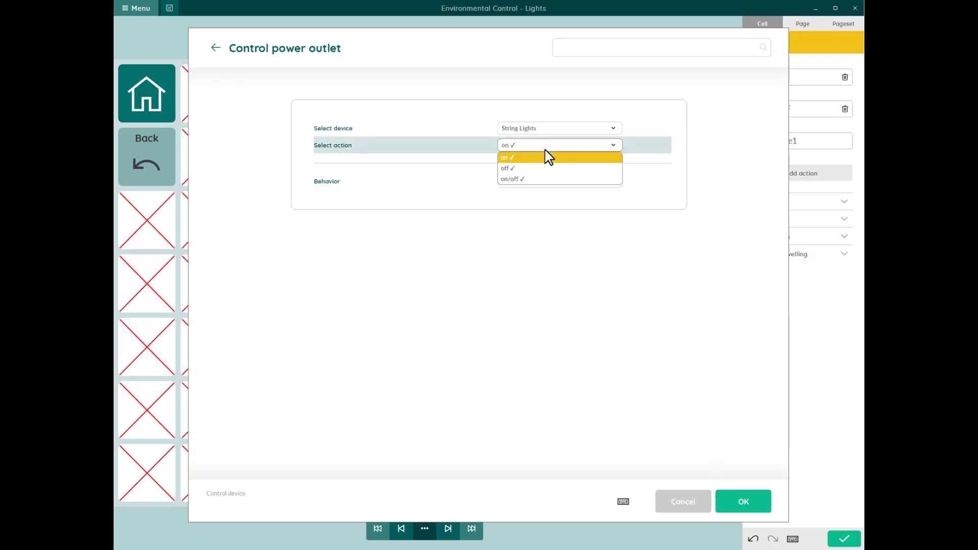
left_click(527, 170)
left_click(725, 511)
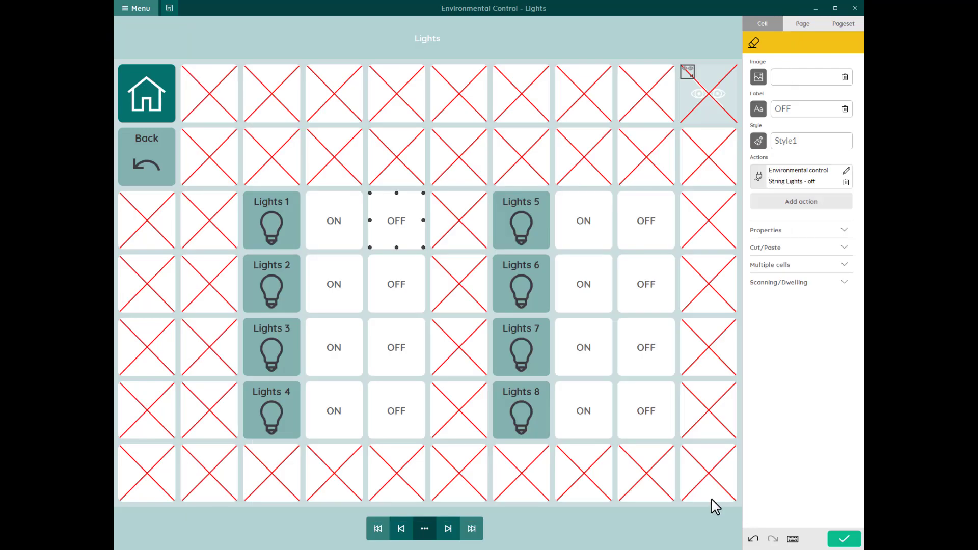
left_click(844, 540)
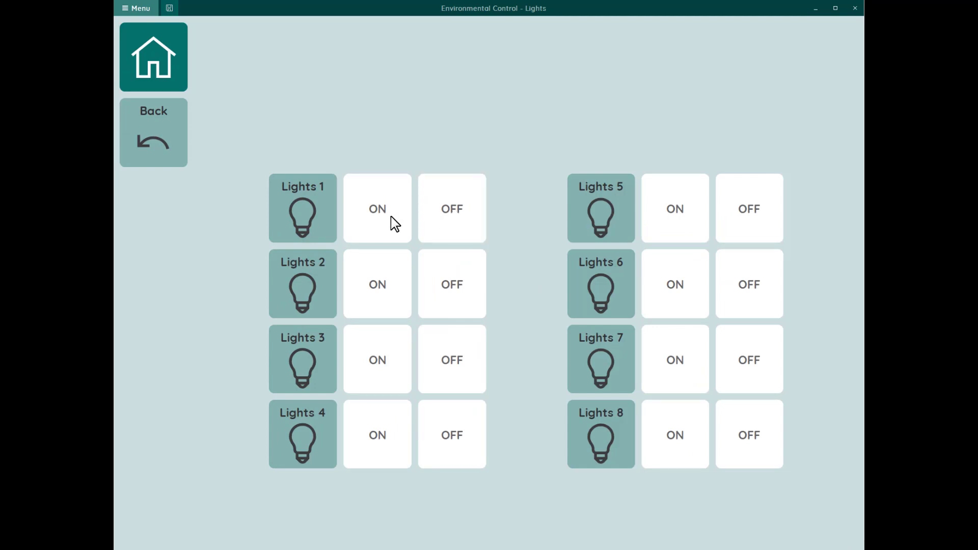
- Trigger the OFF cell of Lights 1 and return to the Home Assistant portal
left_click(439, 213)
left_click(174, 77)
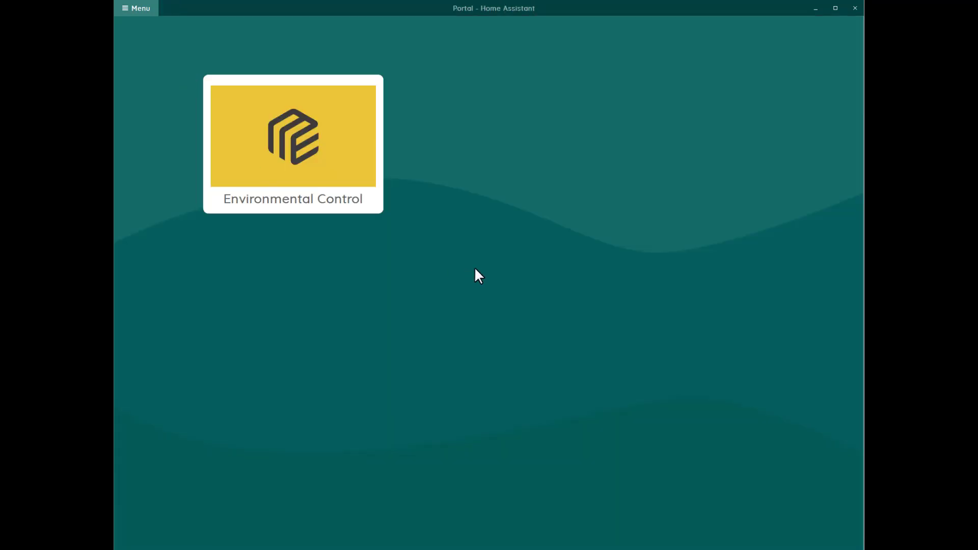